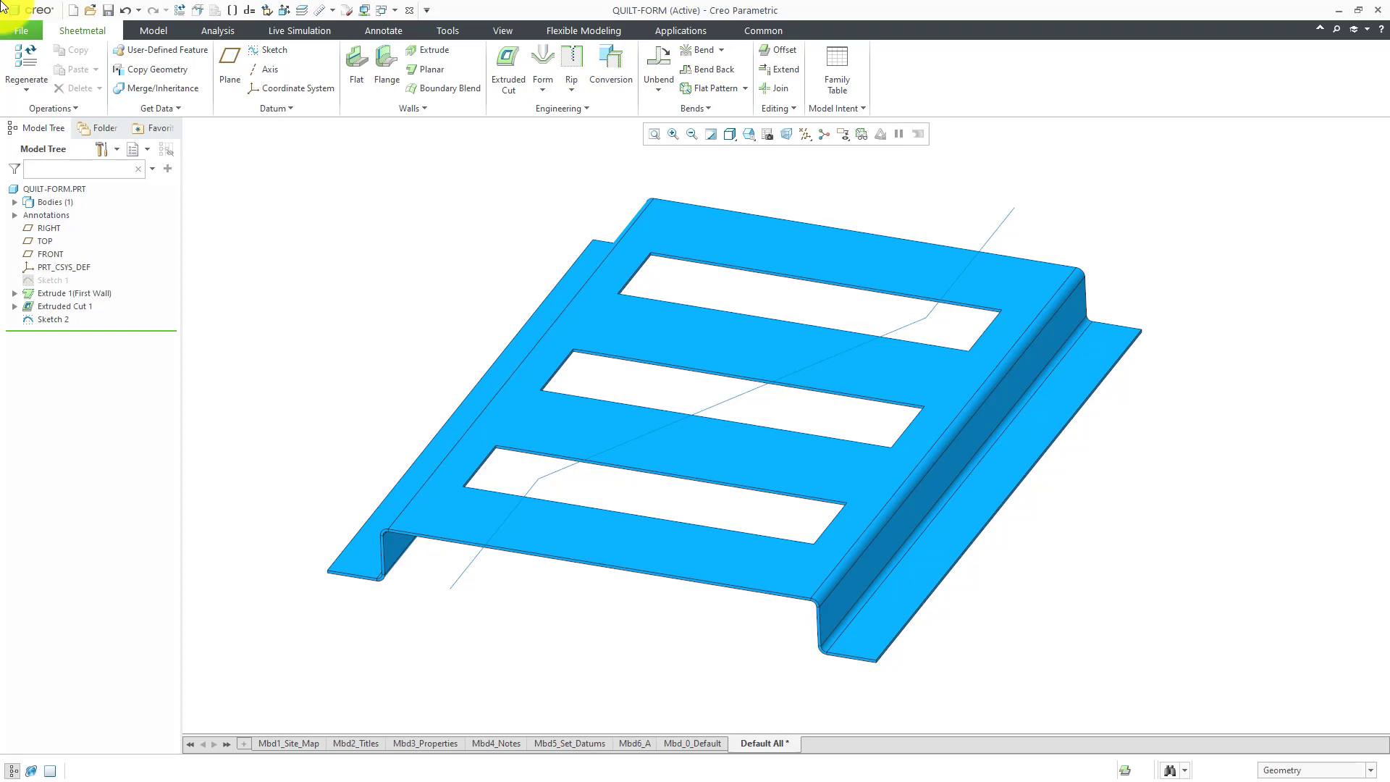
- Start a Sweep feature along Sketch 2 as the trajectory and set it to create a surface
click(97, 297)
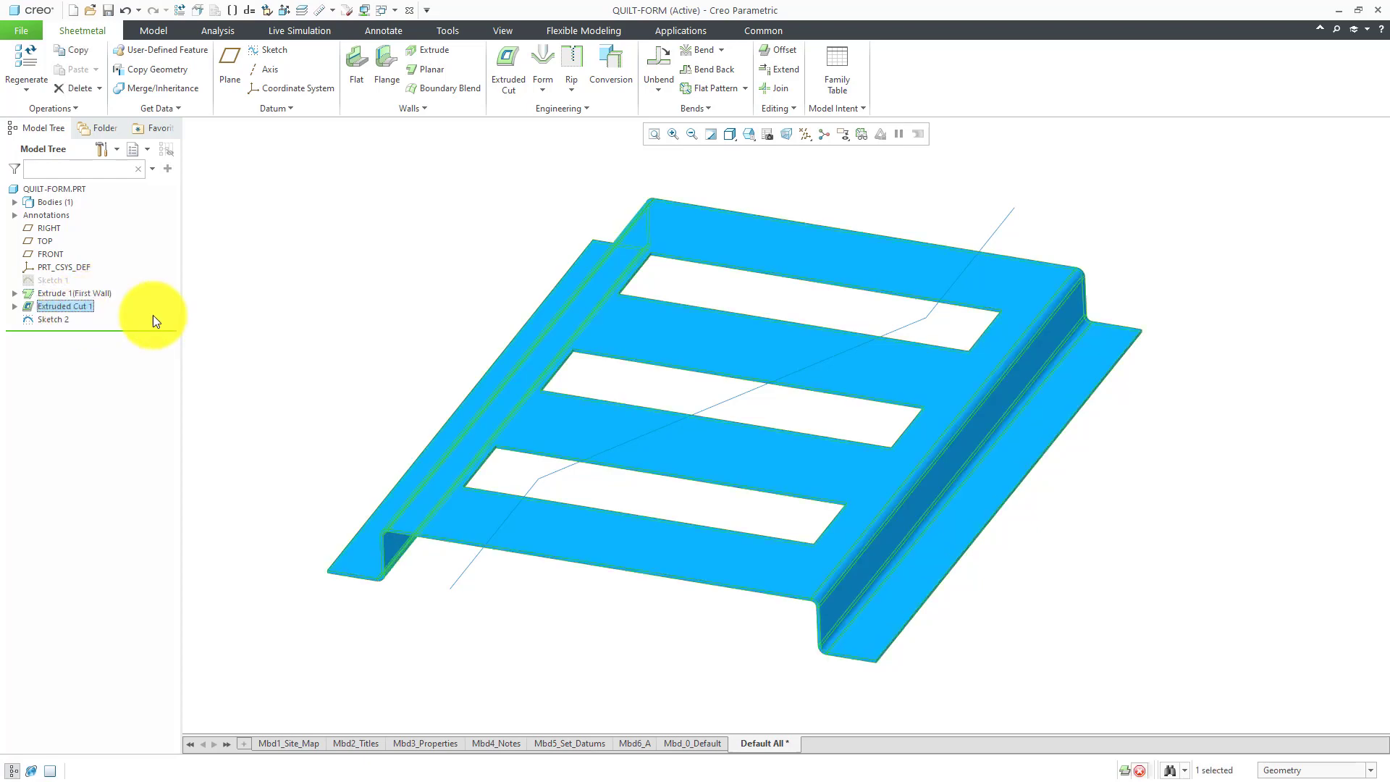
click(285, 315)
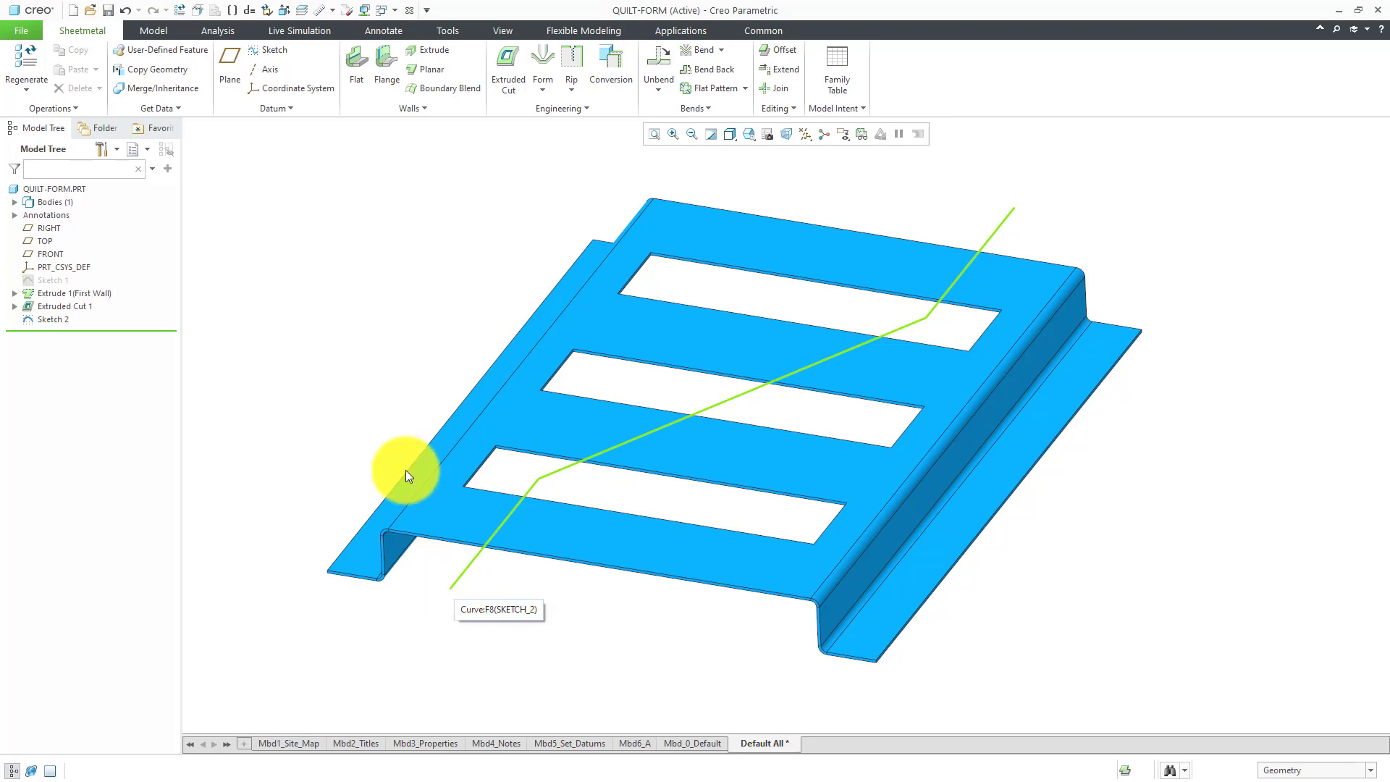
click(156, 32)
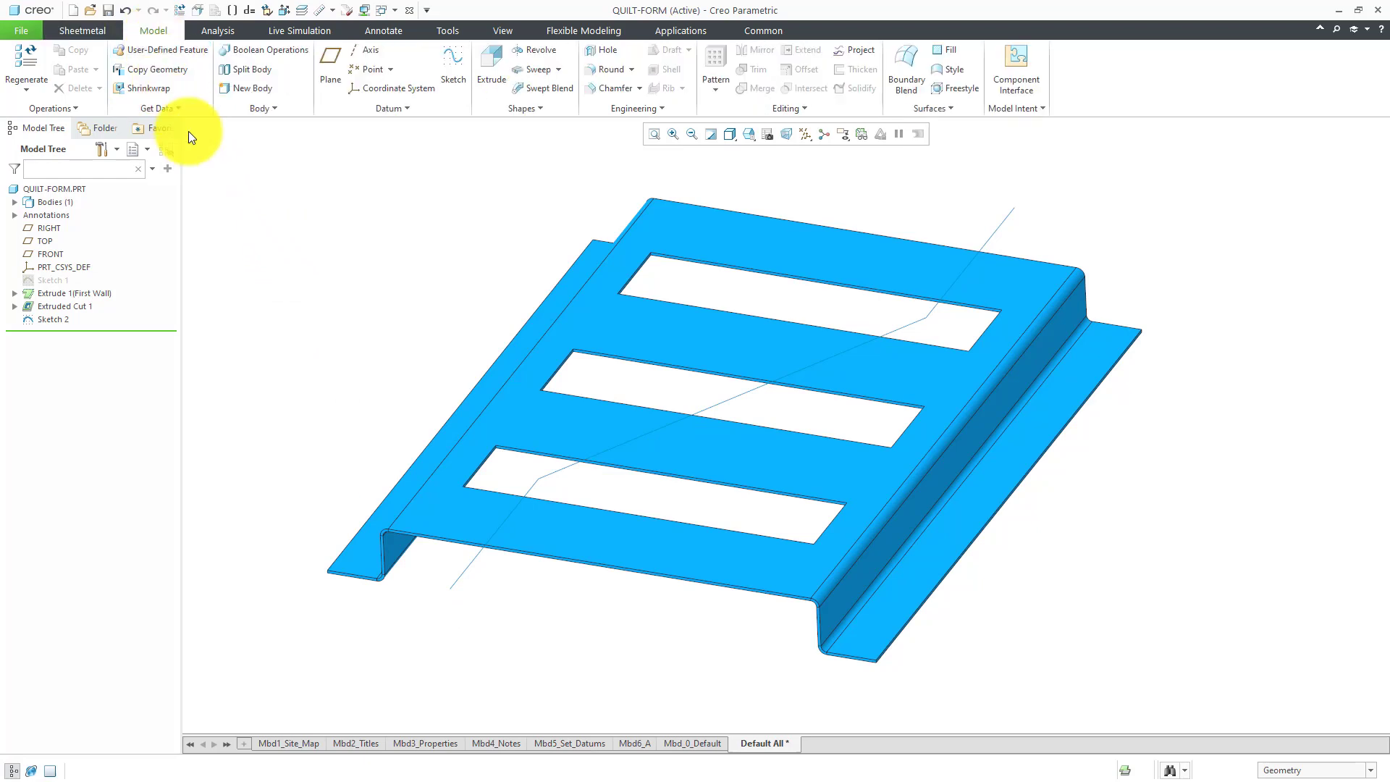
click(538, 69)
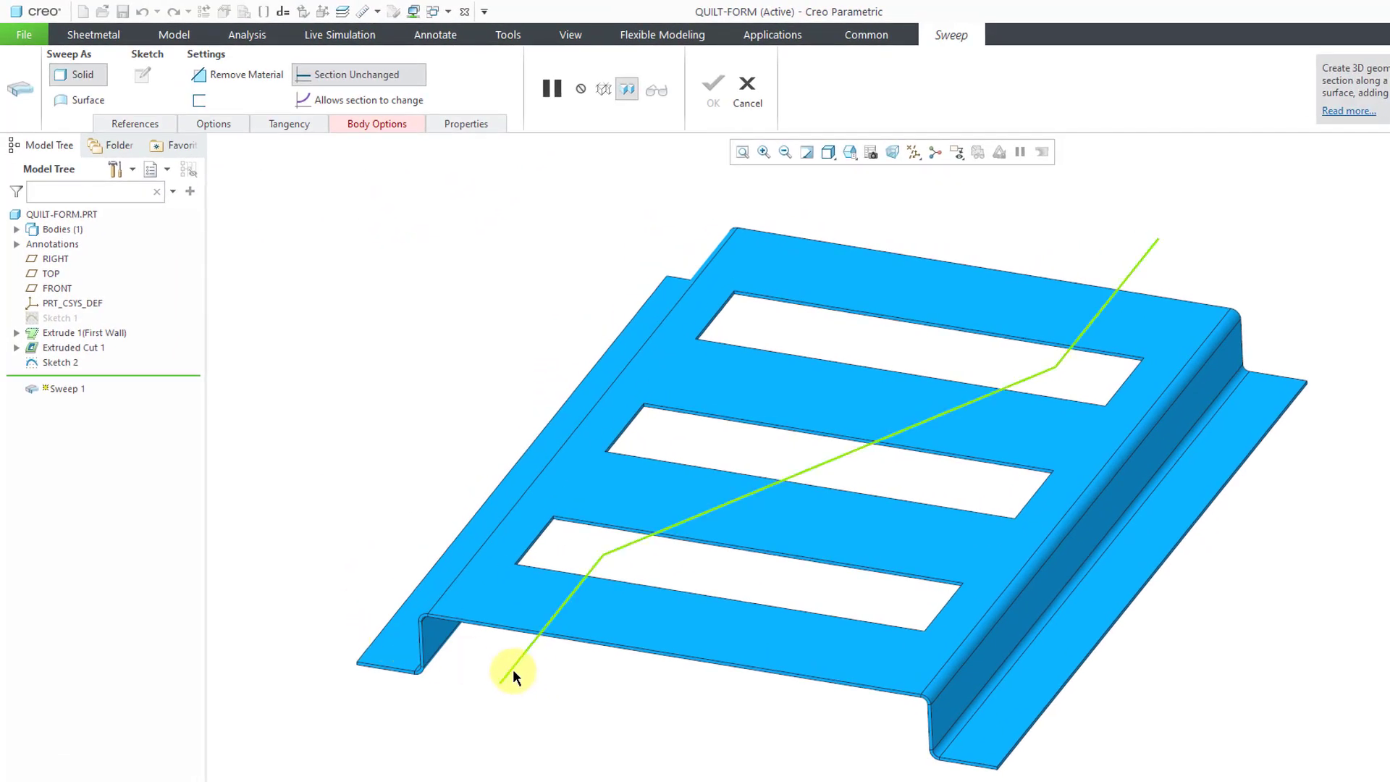
click(513, 670)
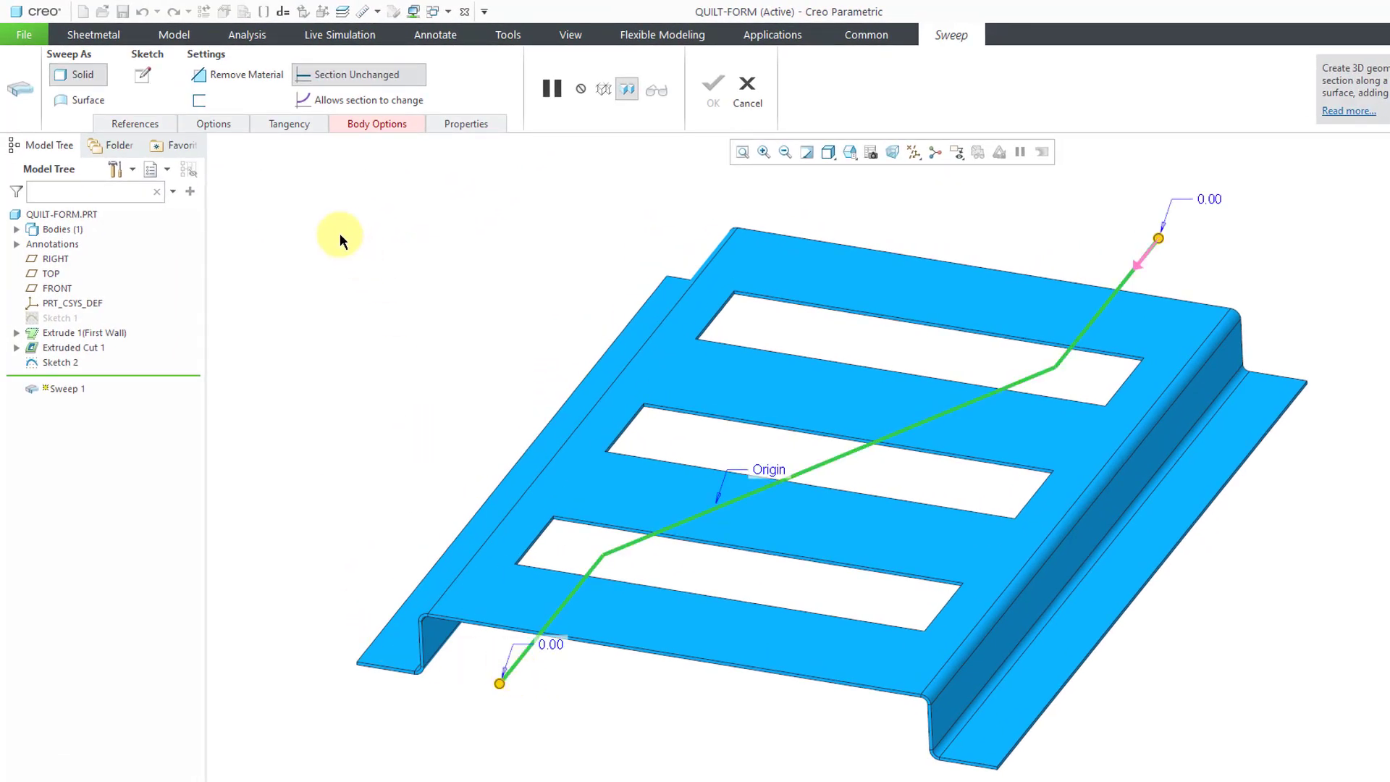
click(88, 100)
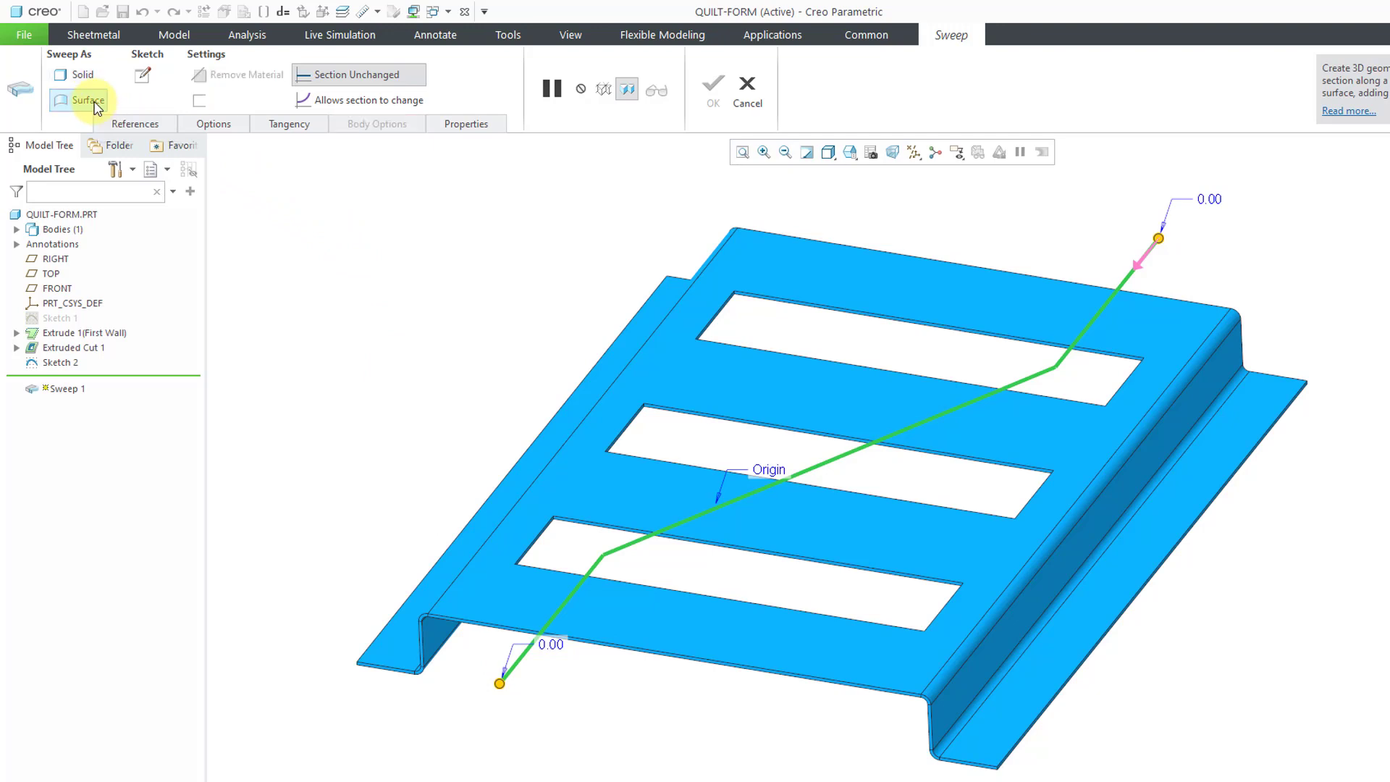
- Sketch a circle of diameter 40 at the start of Sketch 2 as the sweep section and accept it
click(144, 76)
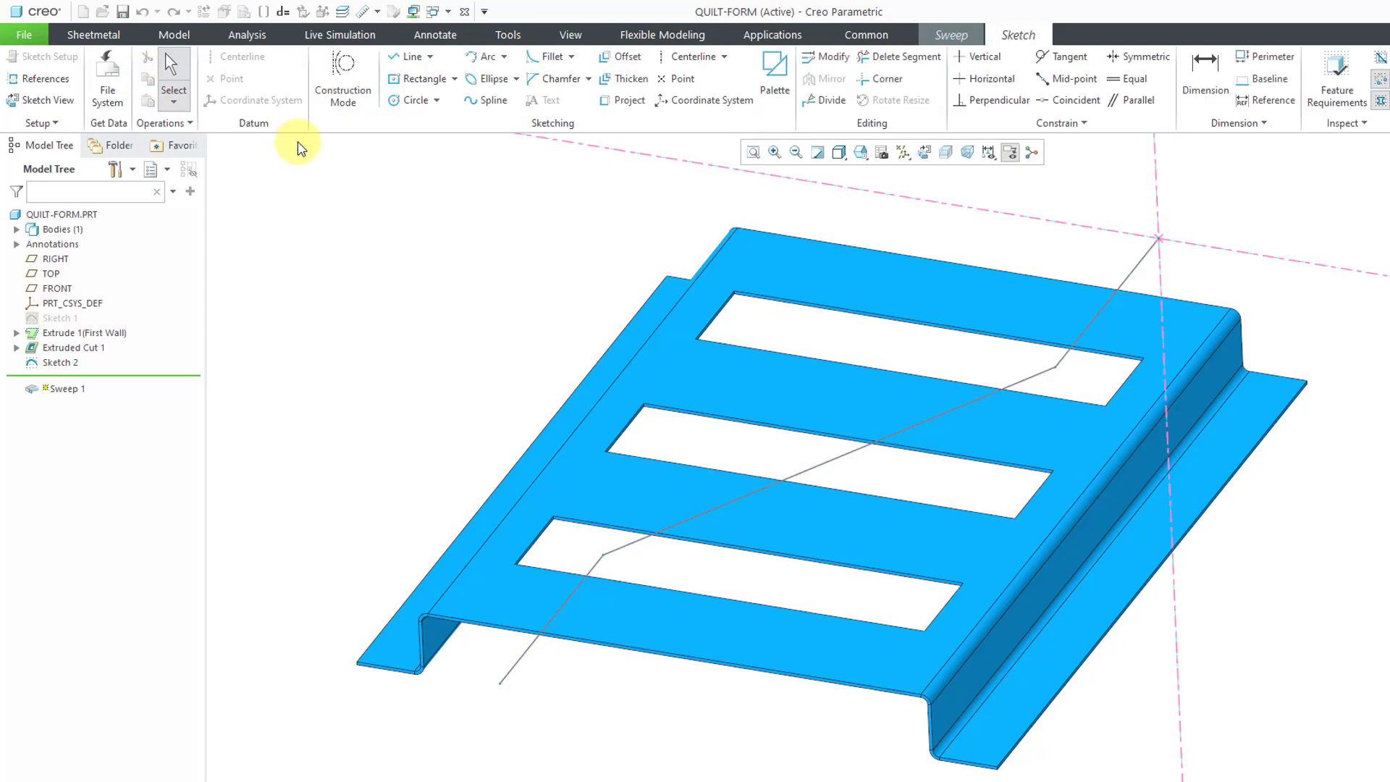
click(412, 105)
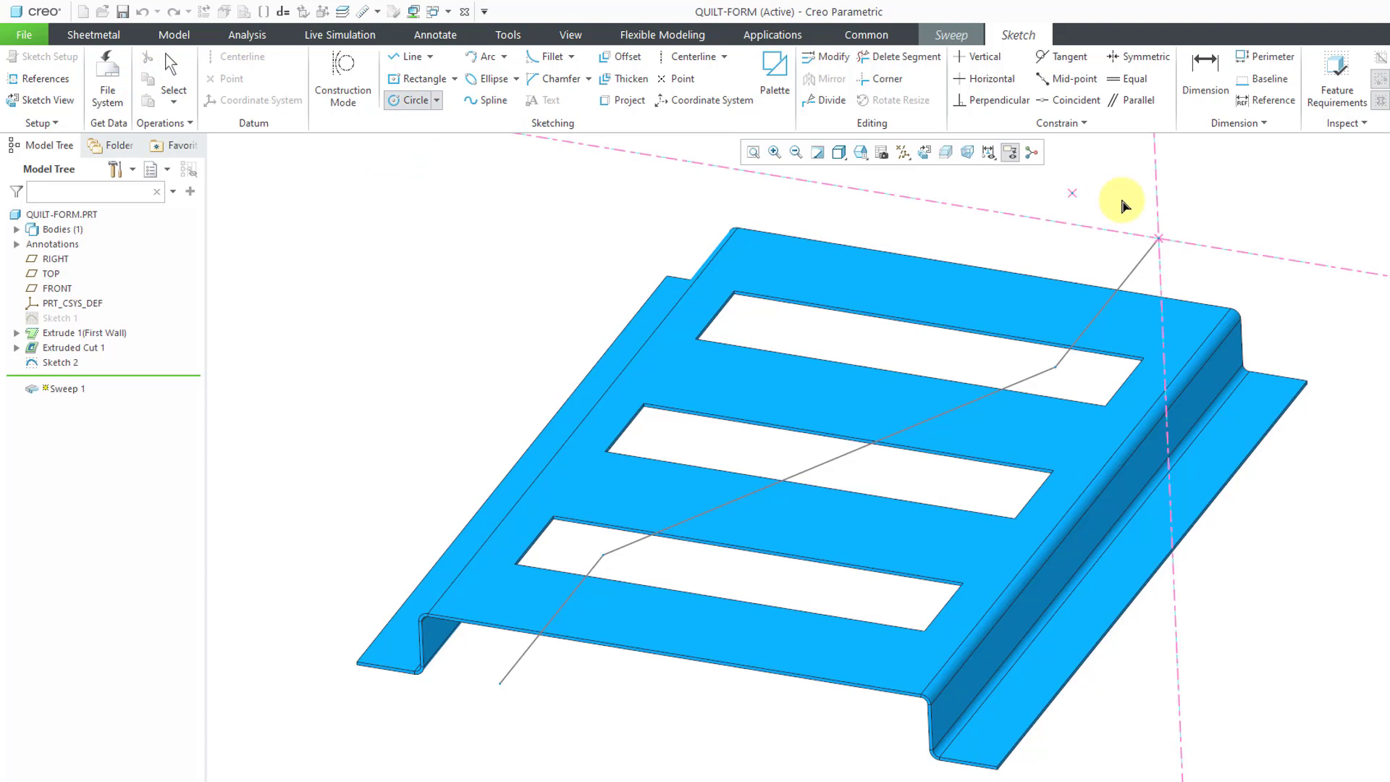
click(1168, 239)
click(1179, 261)
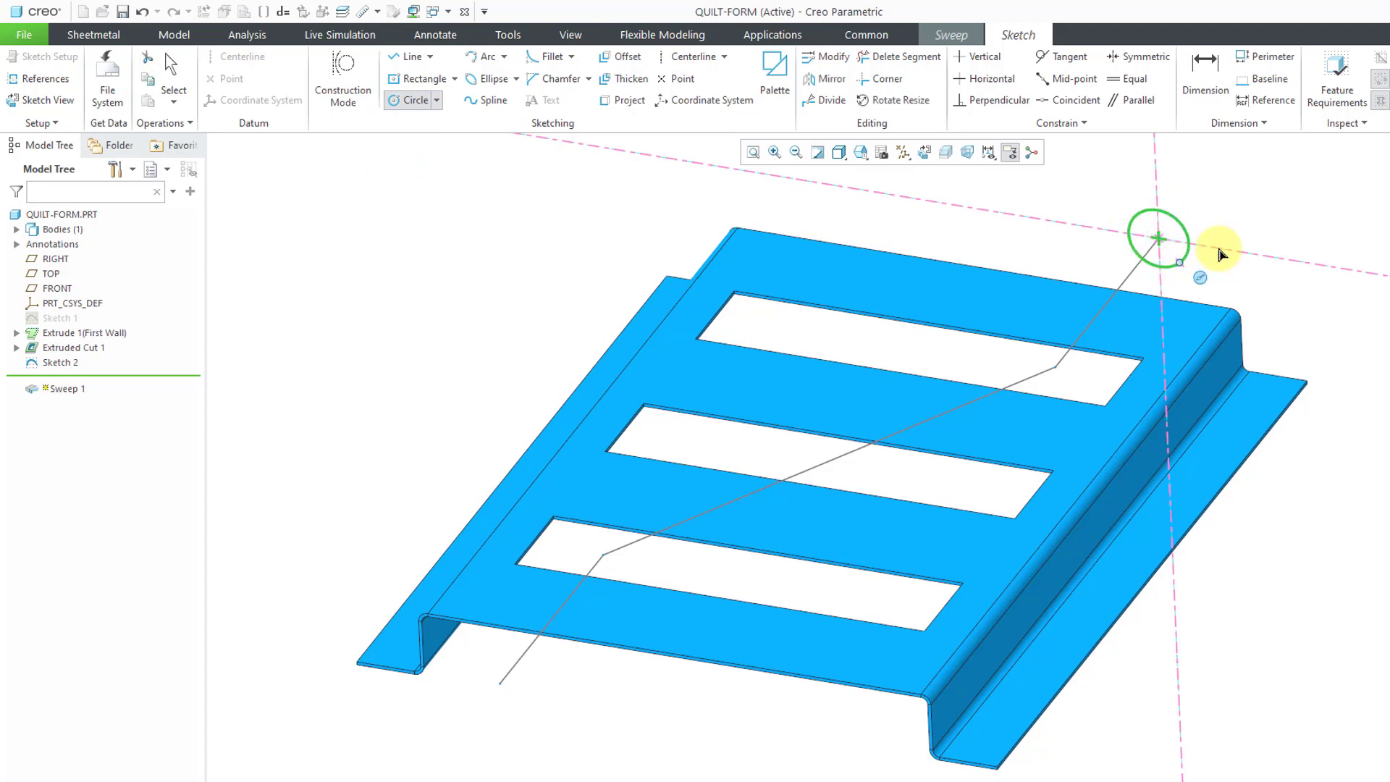
middle_click(1115, 196)
double_click(1106, 197)
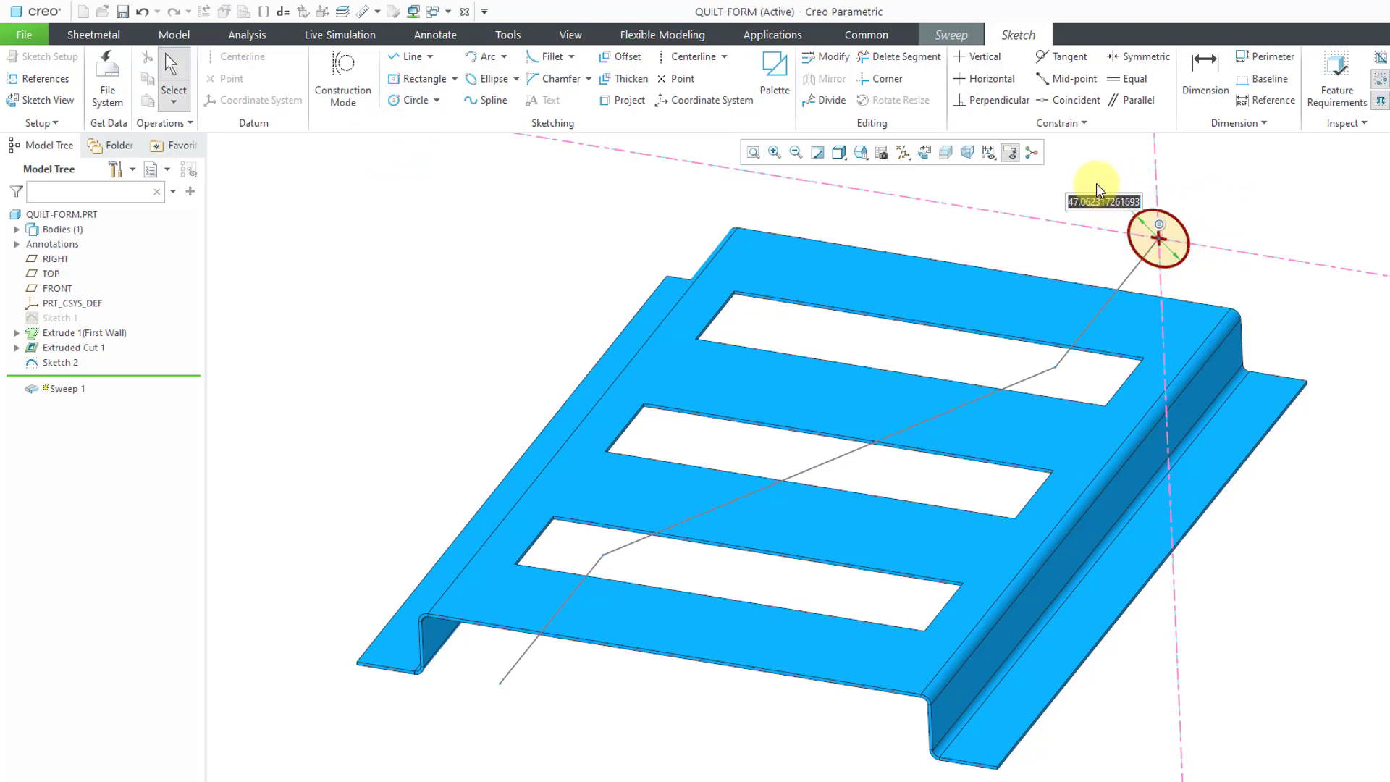
text(40)
key(Return)
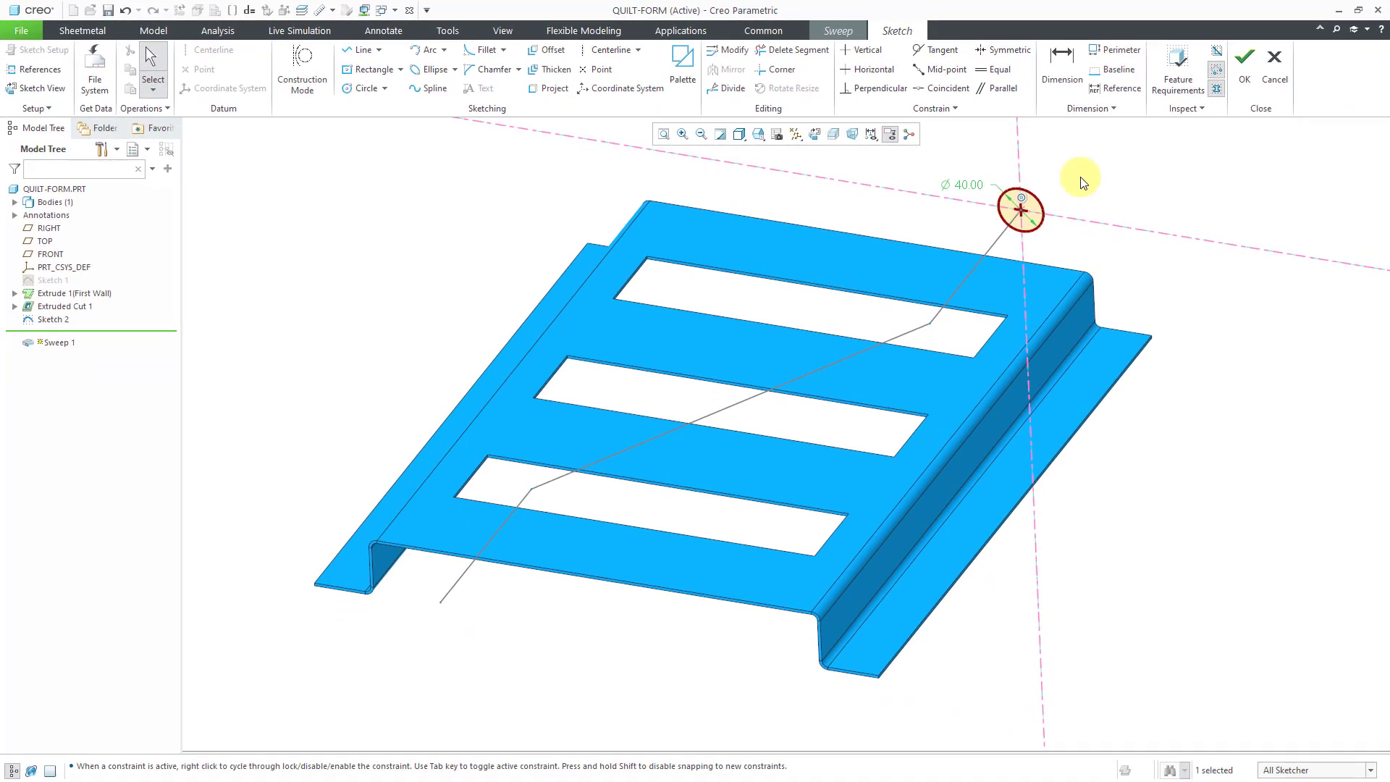
click(1243, 69)
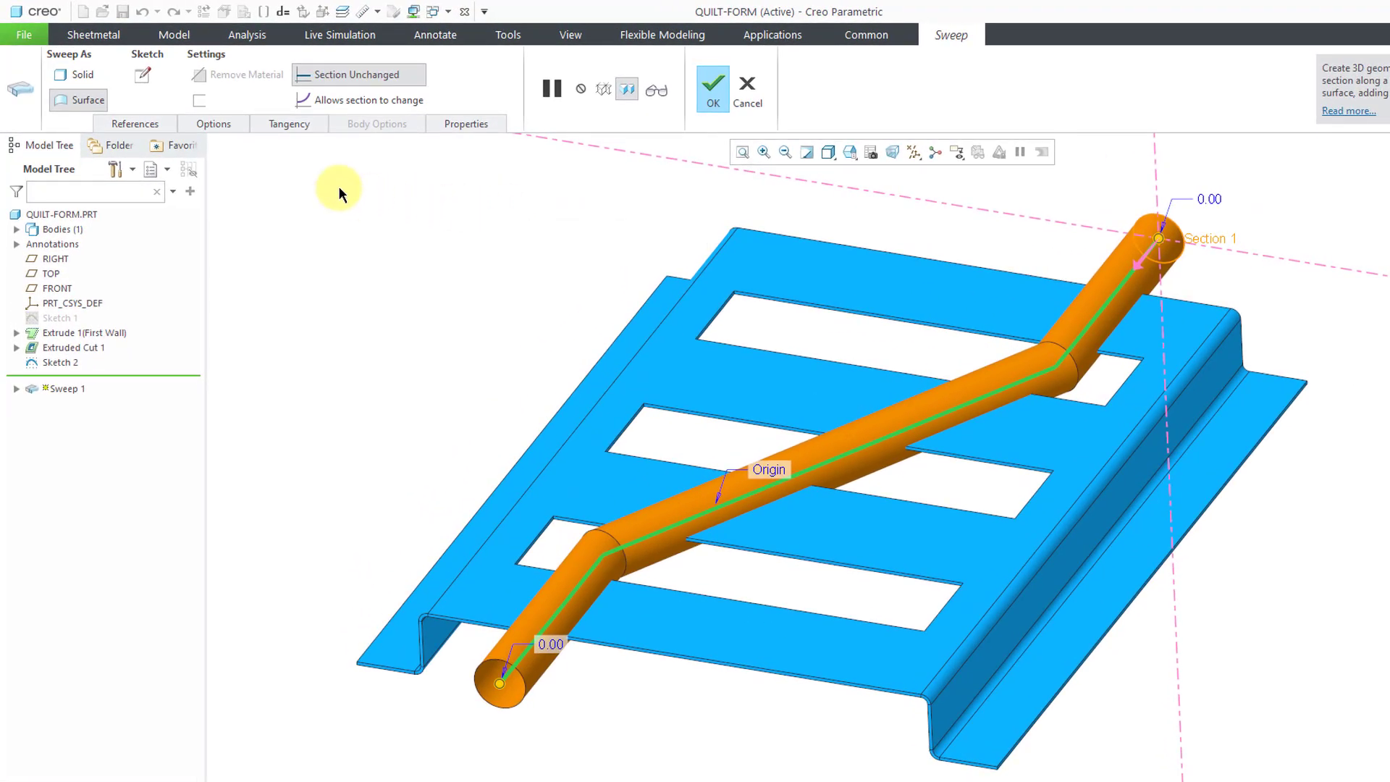
- Enable Capped ends in the sweep options and complete Sweep 1
click(214, 125)
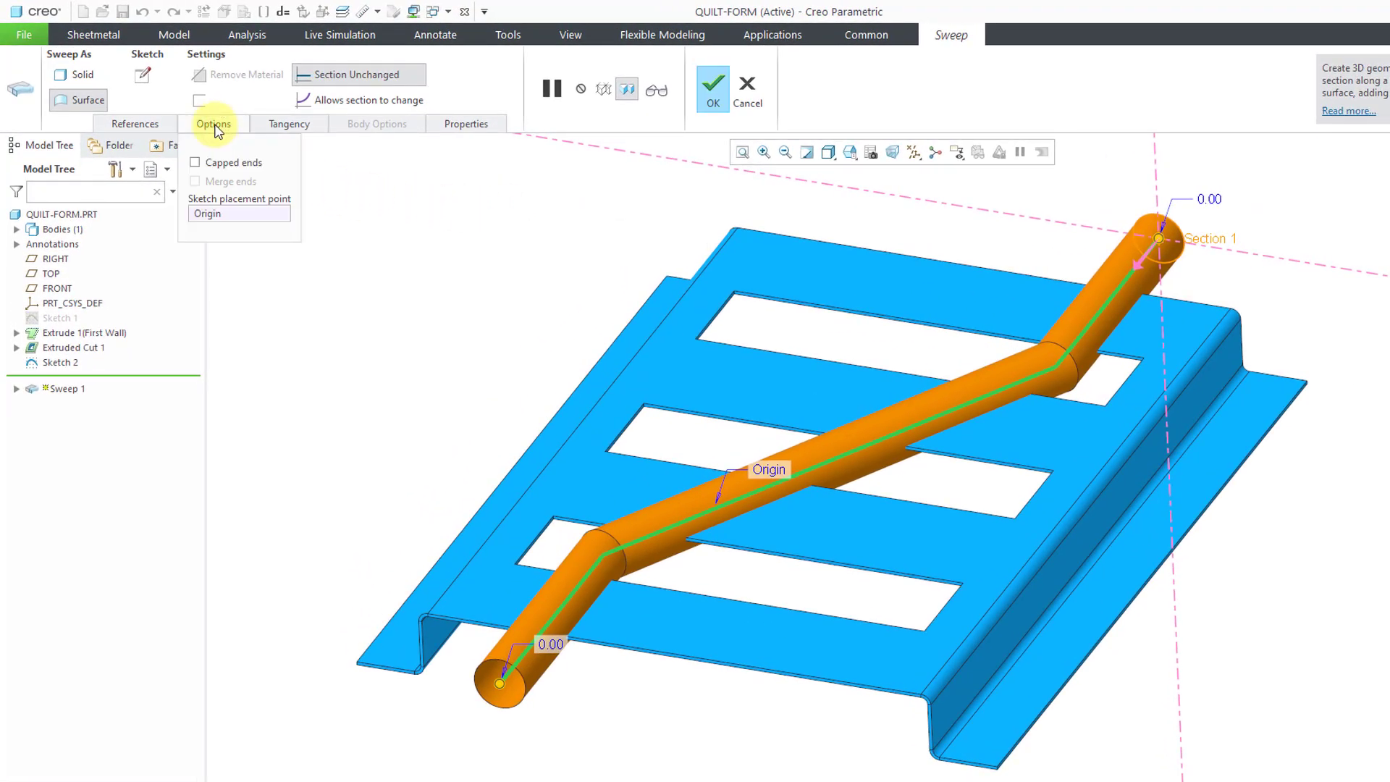
click(229, 169)
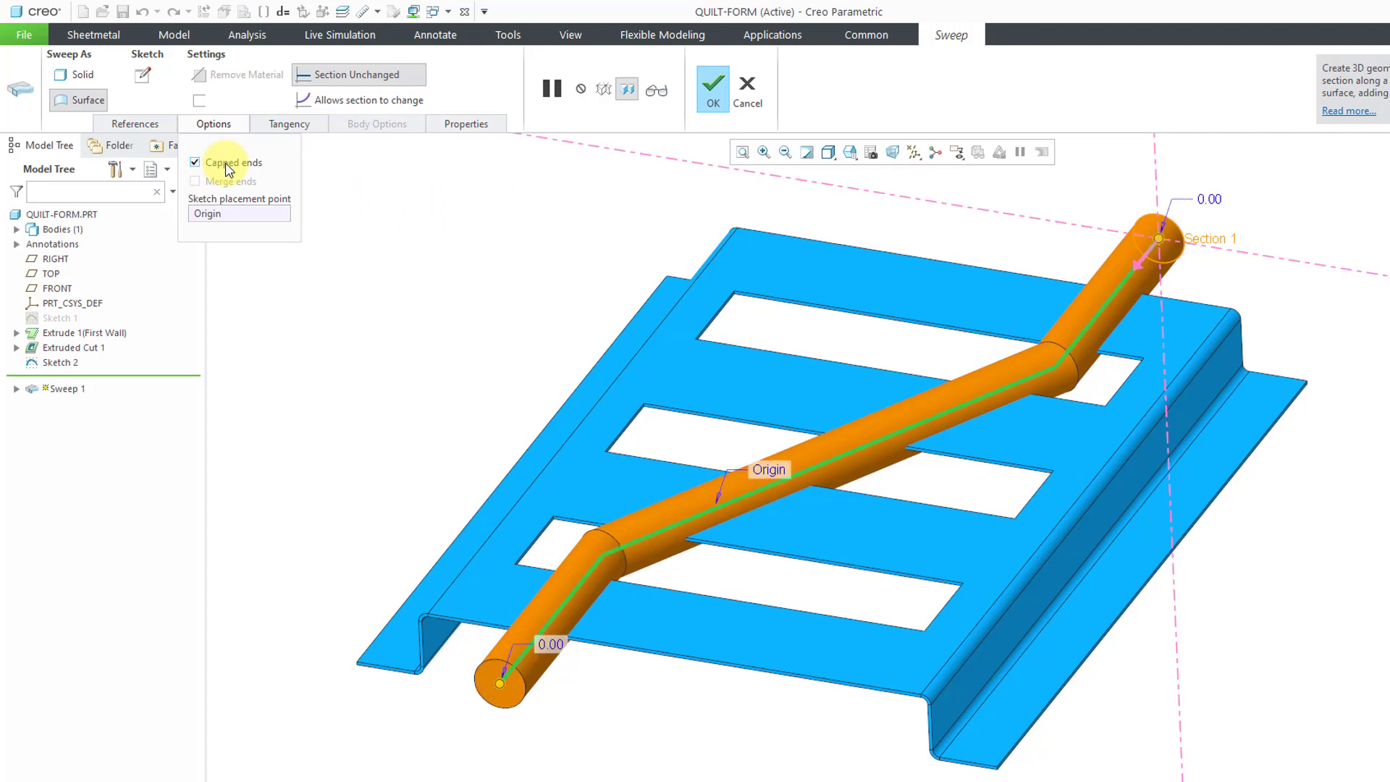
click(715, 91)
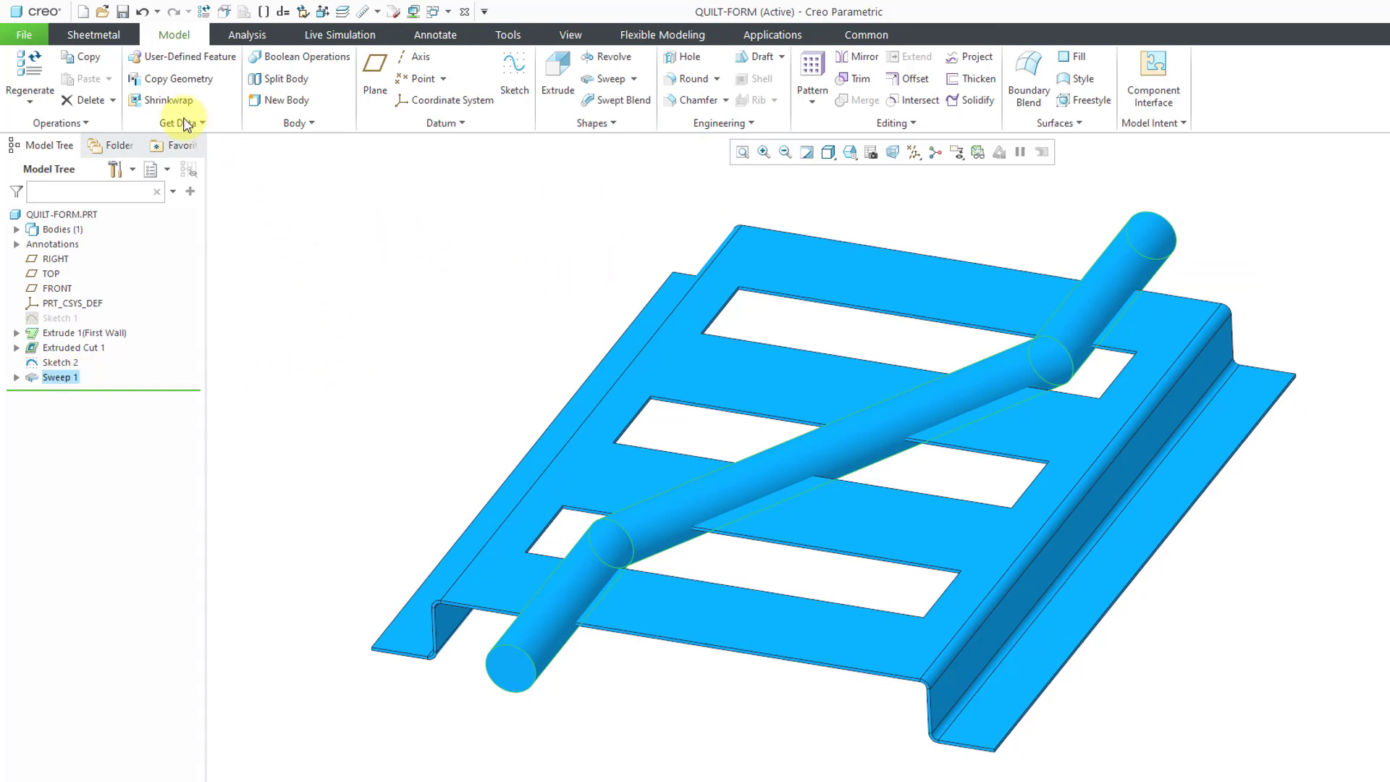
- On the Sheetmetal tab, bring up the Form type list to pick Quilt Form
click(109, 37)
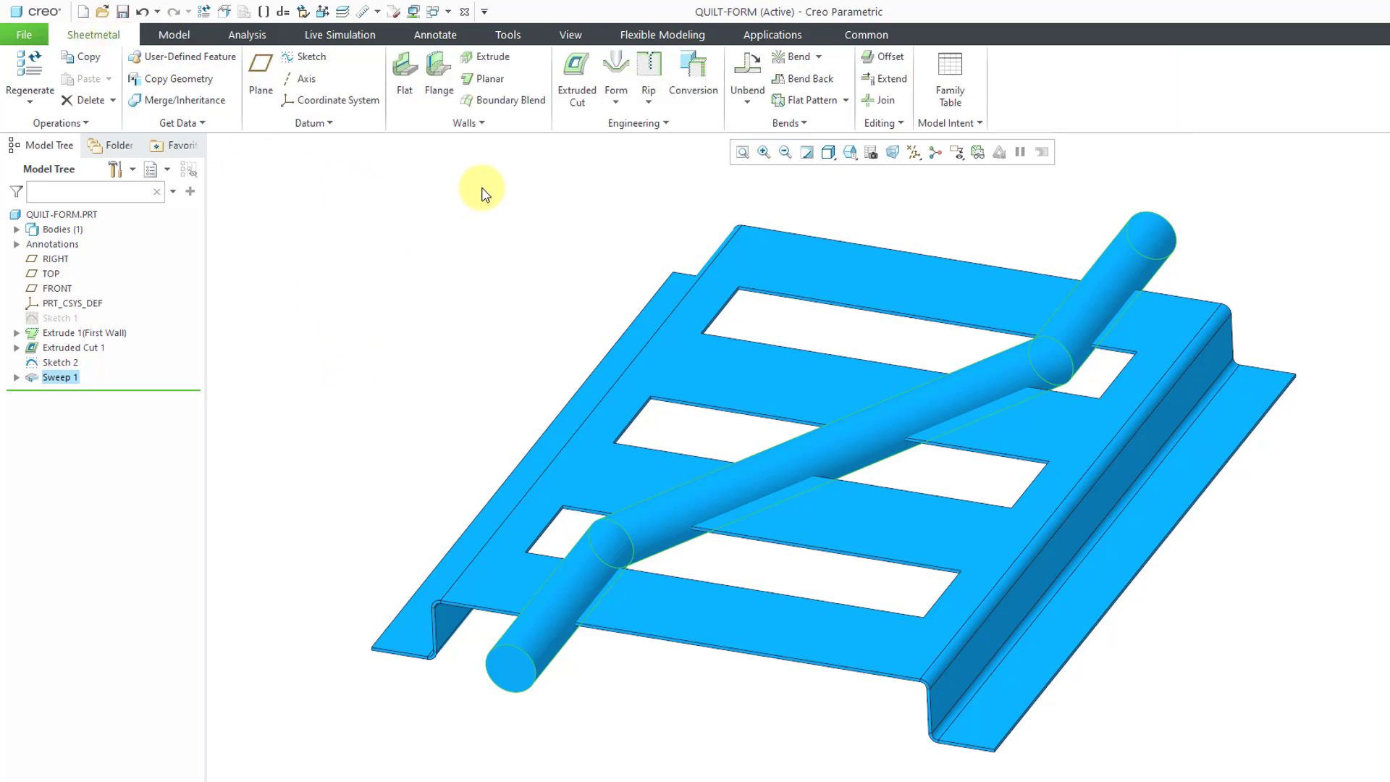
click(616, 105)
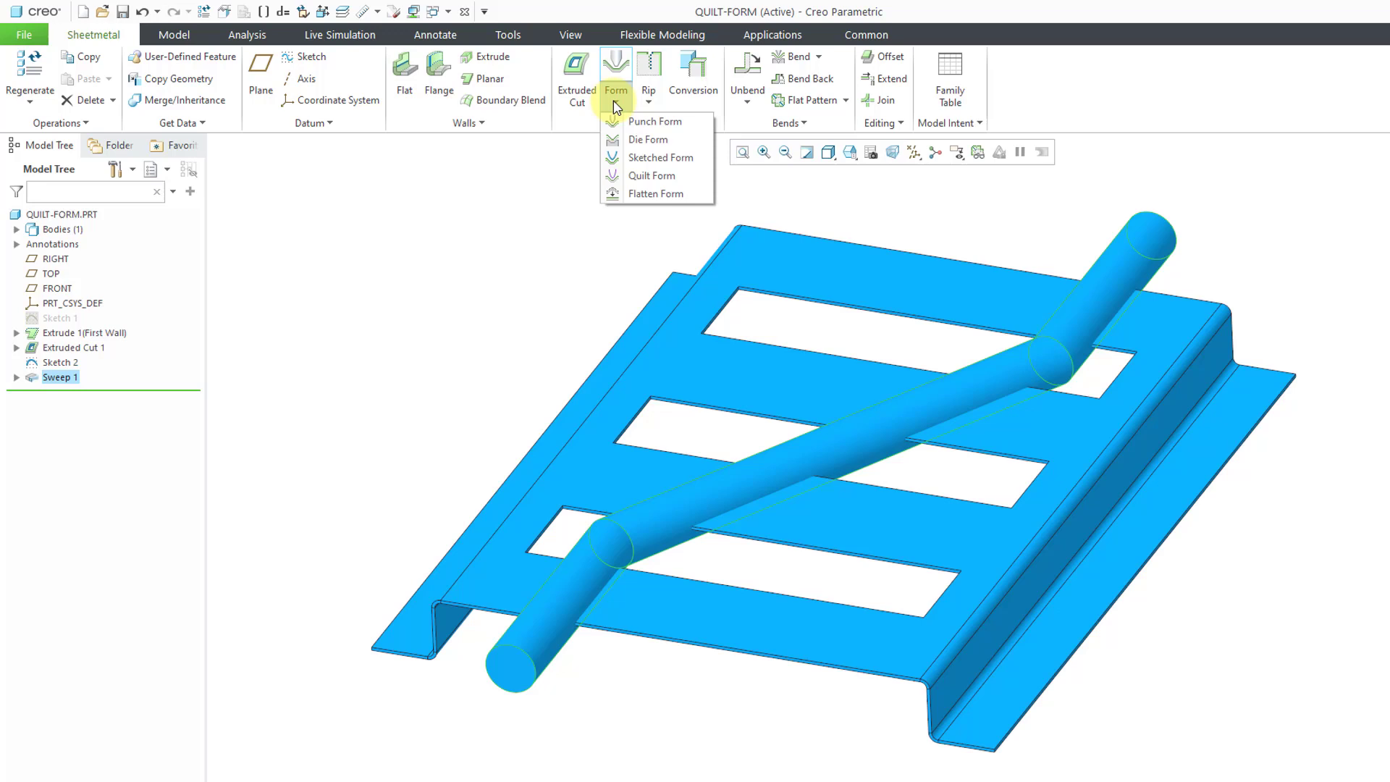
click(700, 178)
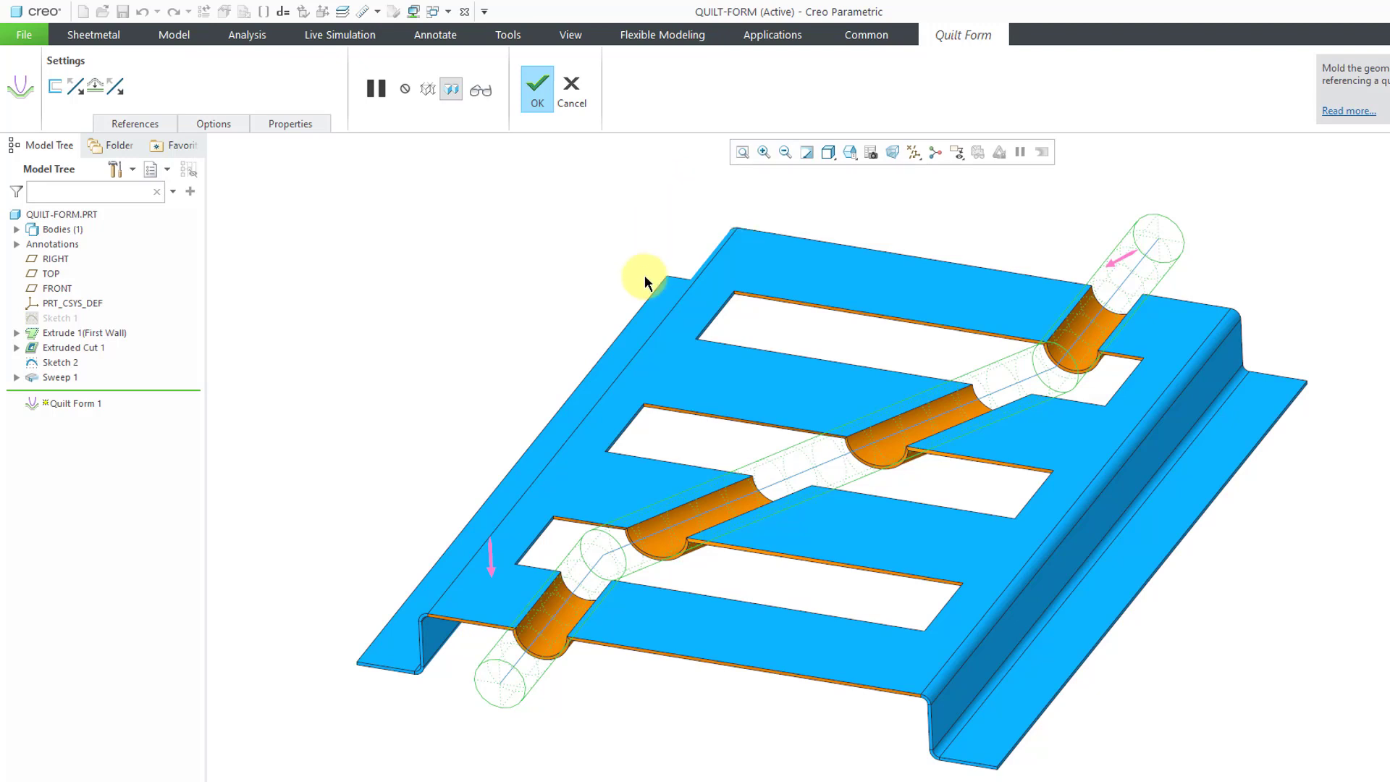
mouse_move(660, 289)
middle_down()
mouse_move(674, 281)
mouse_move(653, 292)
middle_up()
click(824, 416)
scroll(821, 443, up, 2)
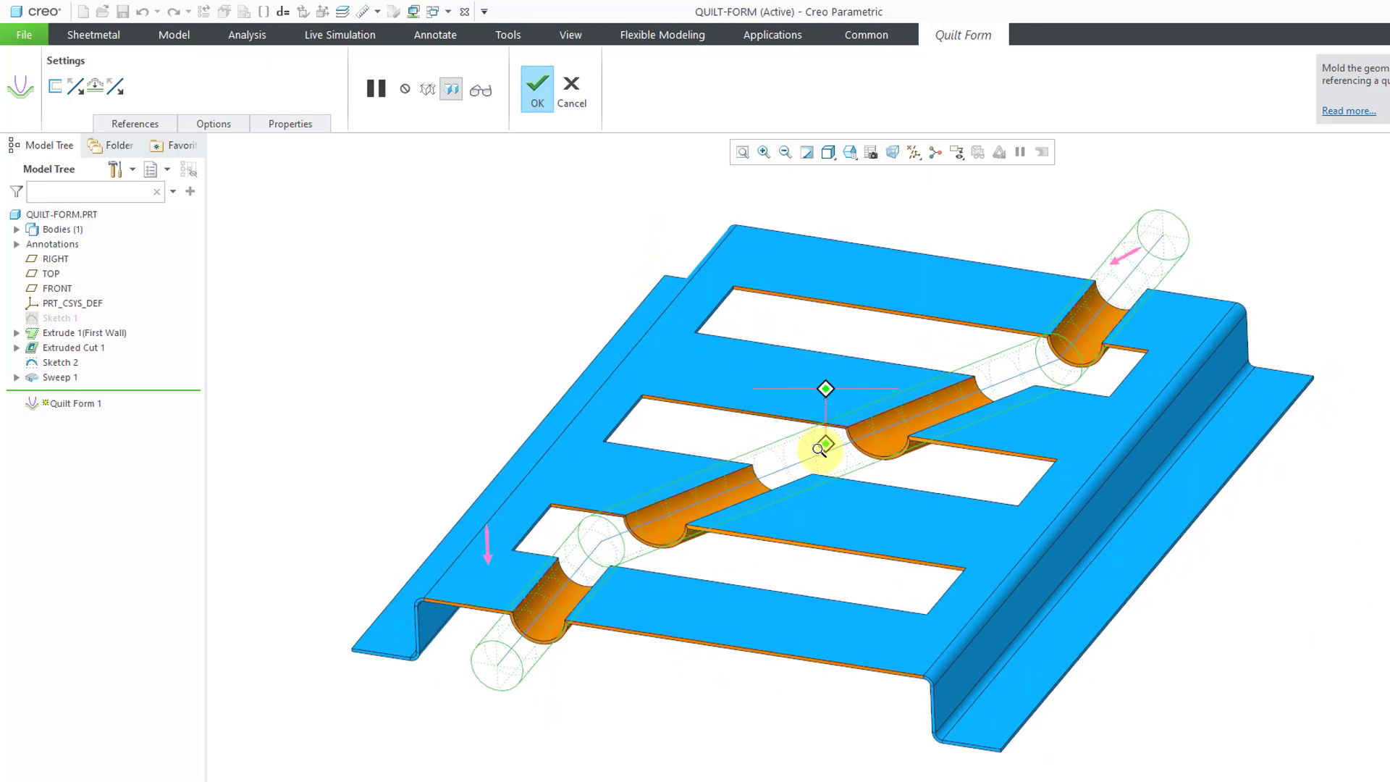
scroll(813, 491, up, 1)
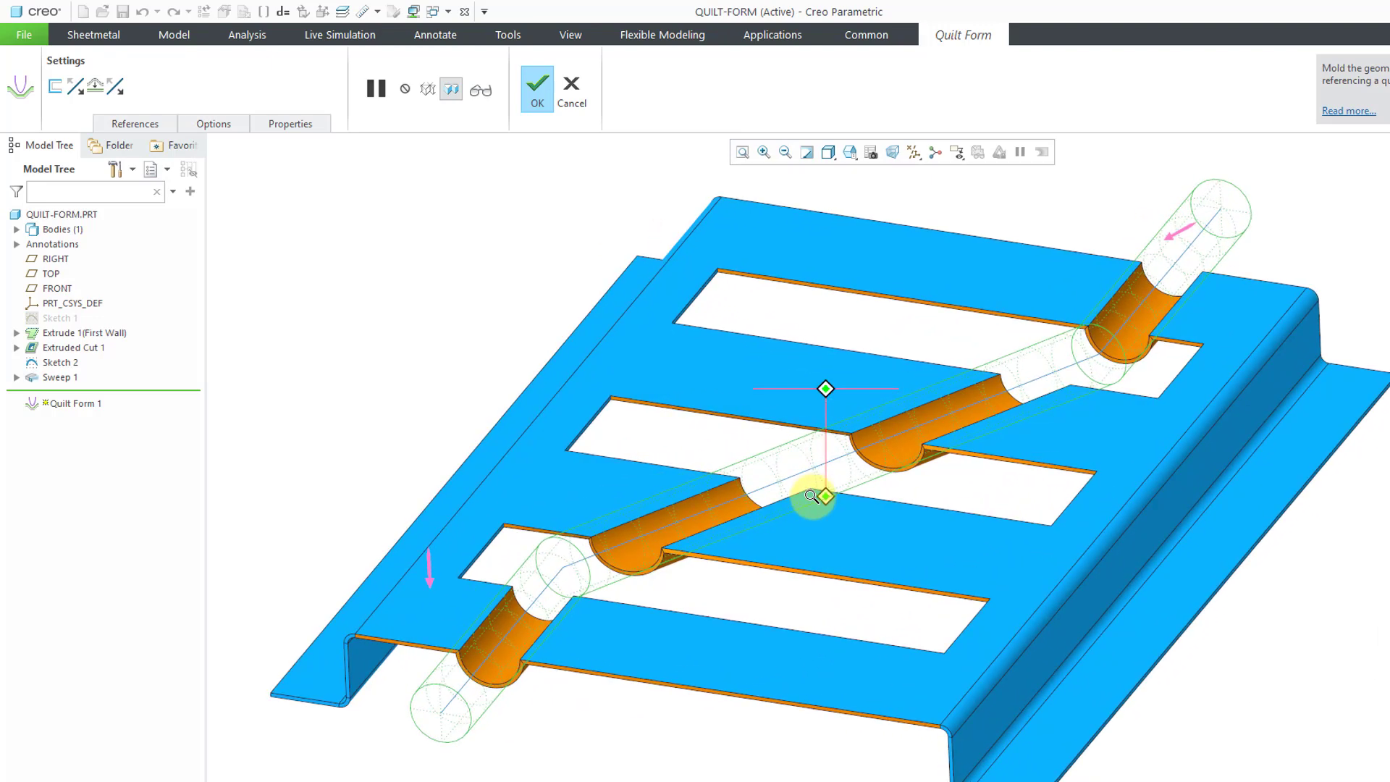
click(76, 88)
click(76, 87)
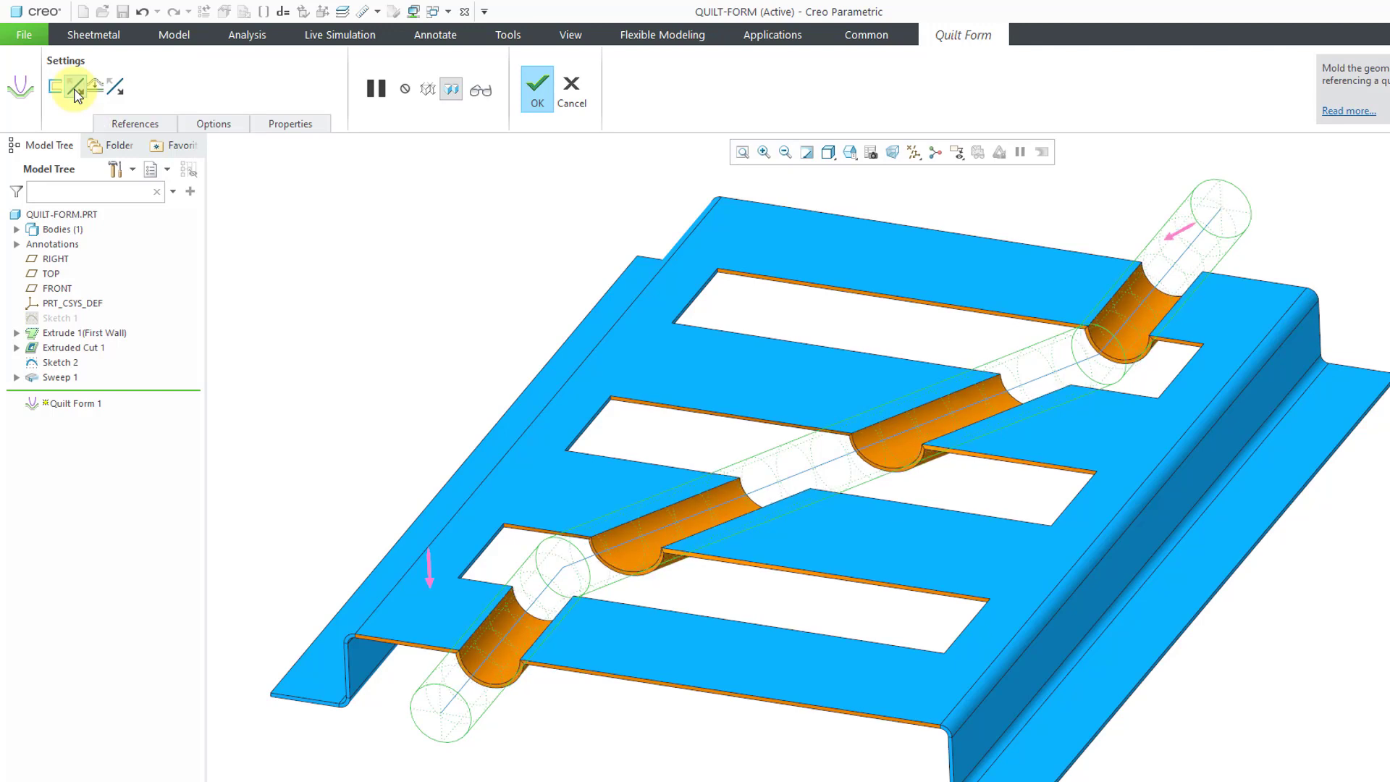
click(76, 88)
click(76, 87)
click(114, 89)
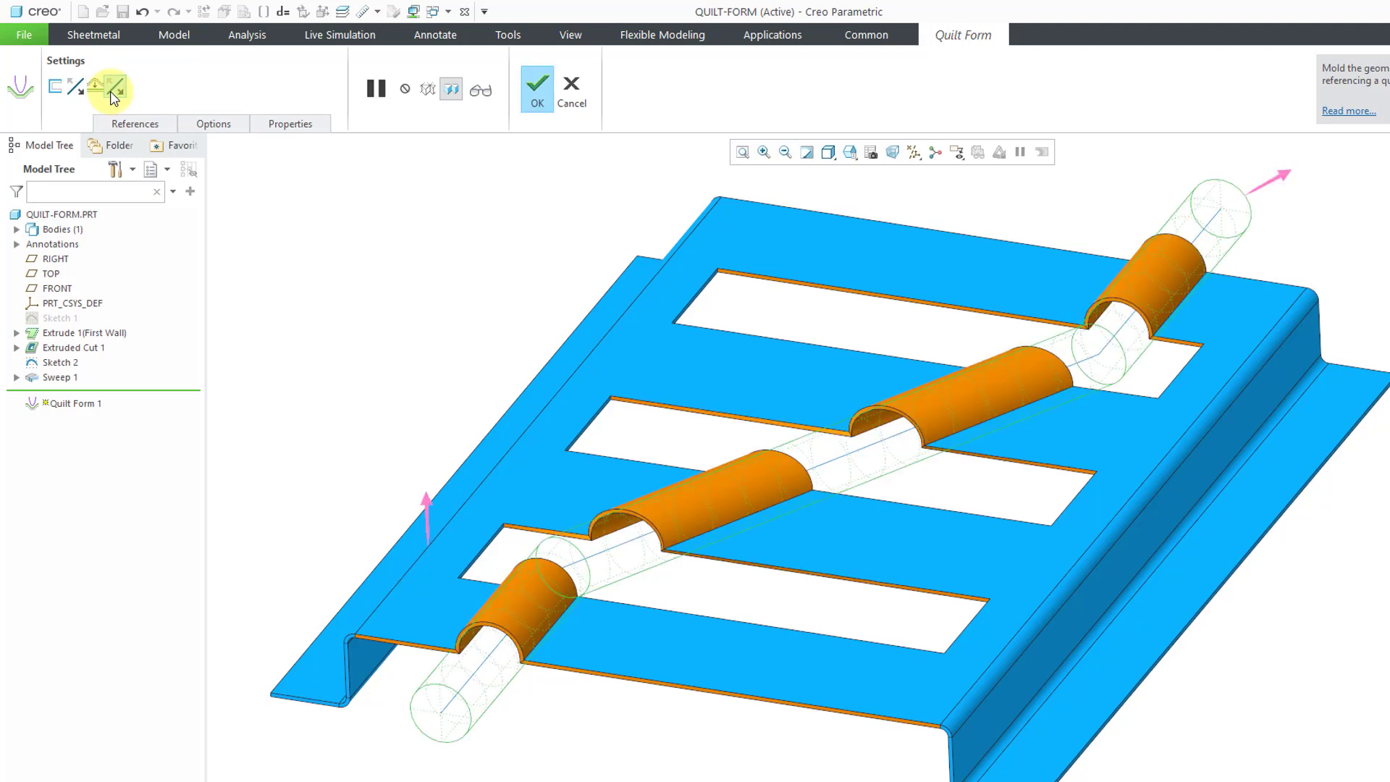
click(114, 89)
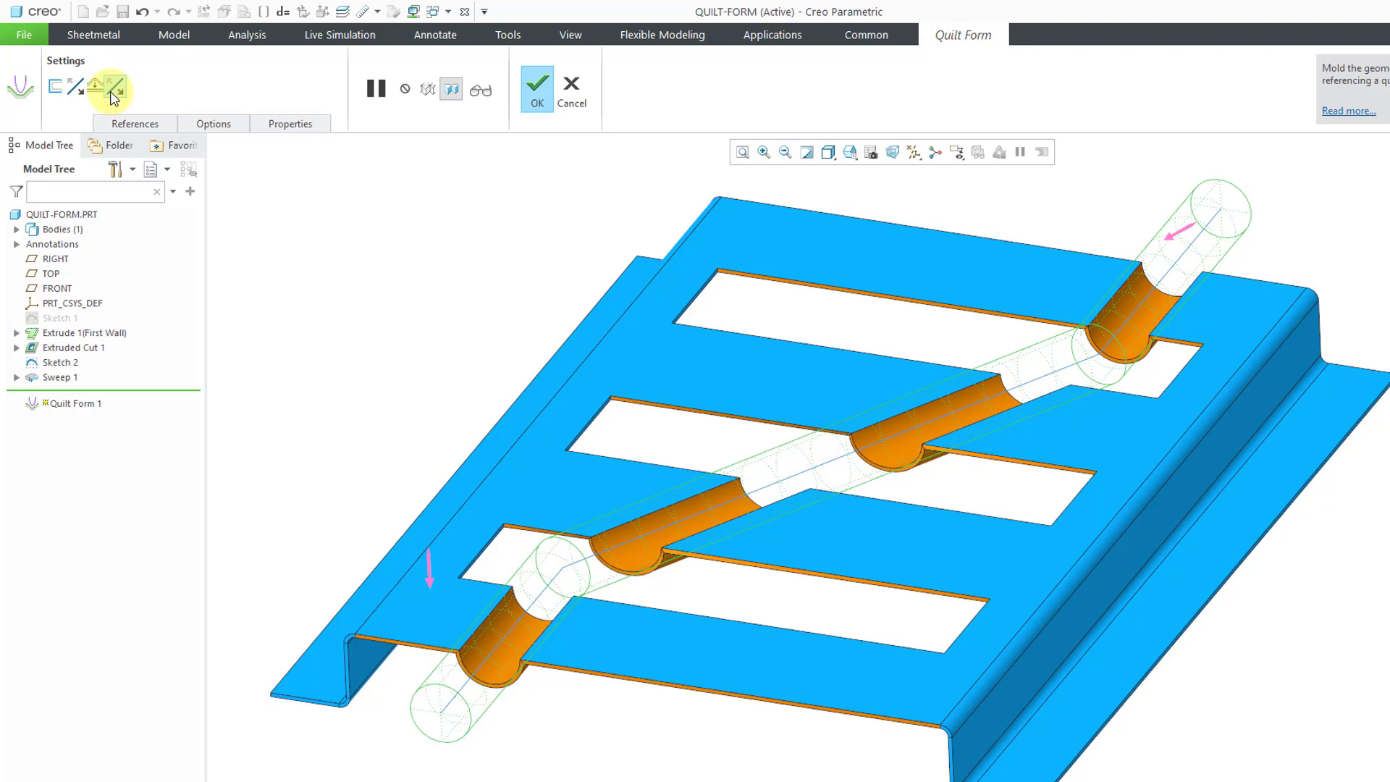
- Check the driving quilt reference and round the placement edges with radius equal to Thickness
click(145, 125)
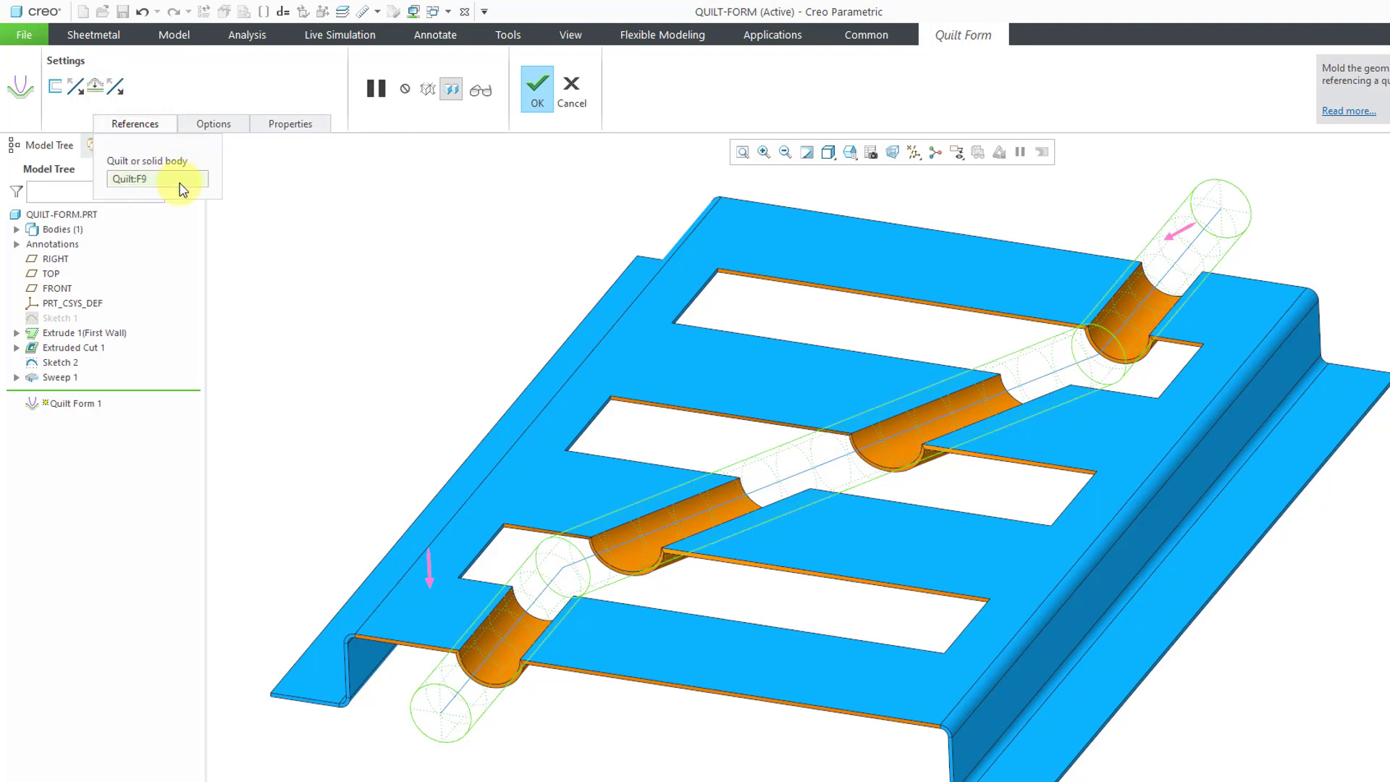
click(217, 125)
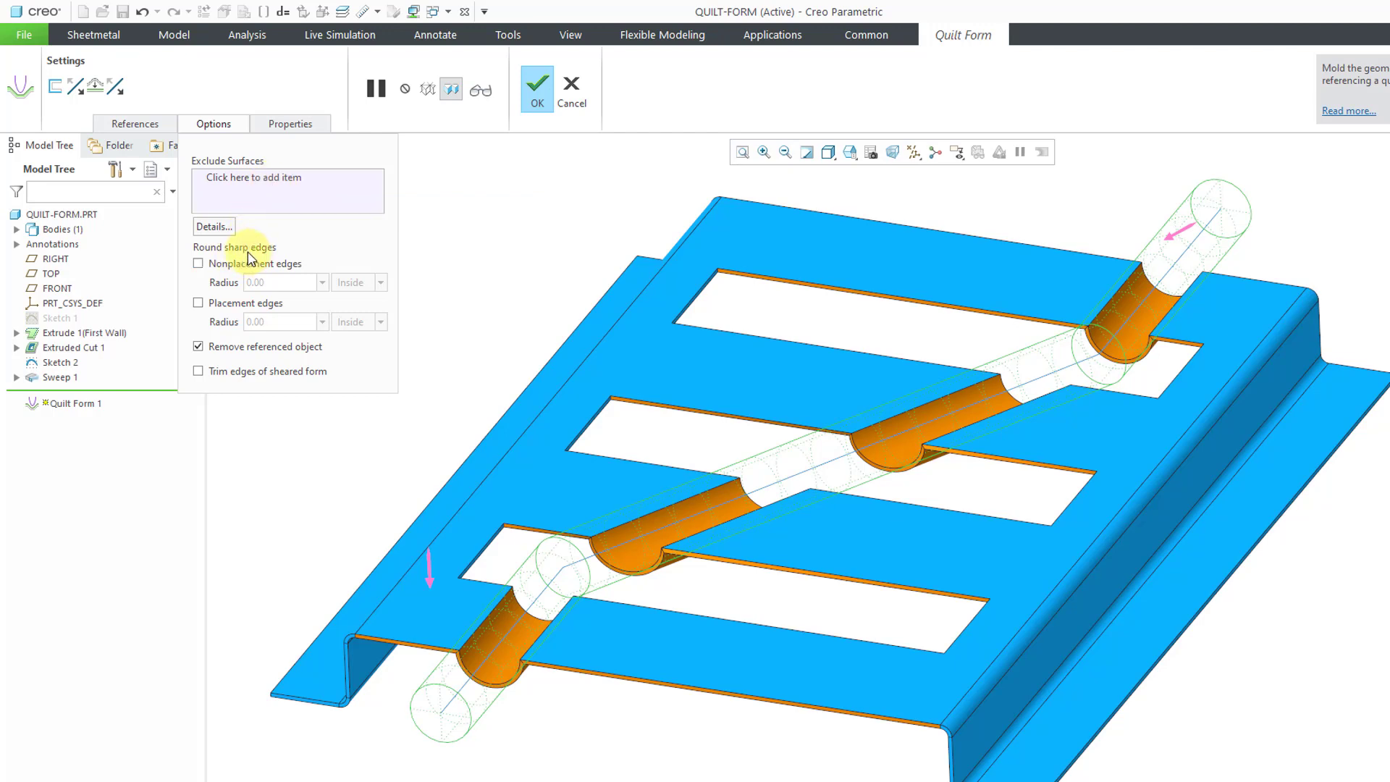
click(199, 304)
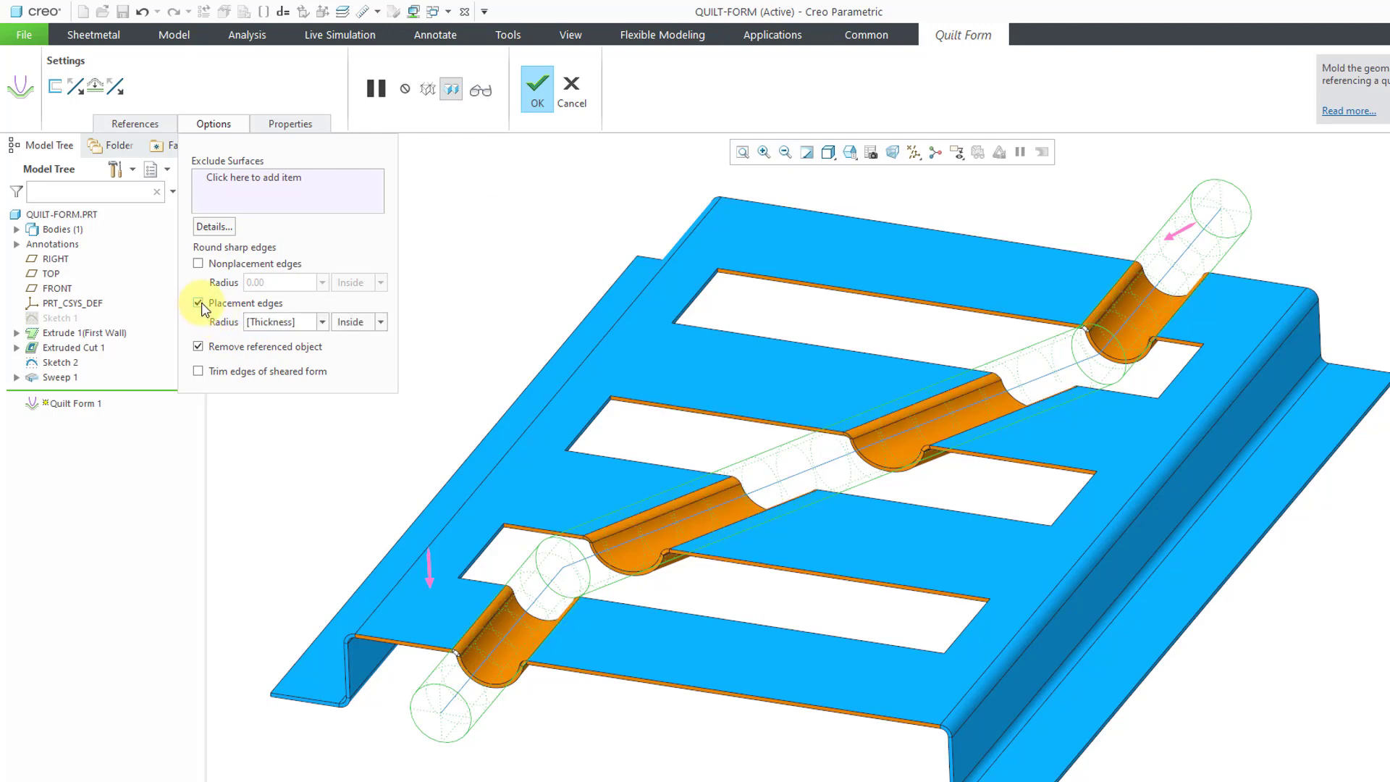
- Toggle Remove referenced object and Trim edges off and back, then view the feature name in Properties
click(254, 347)
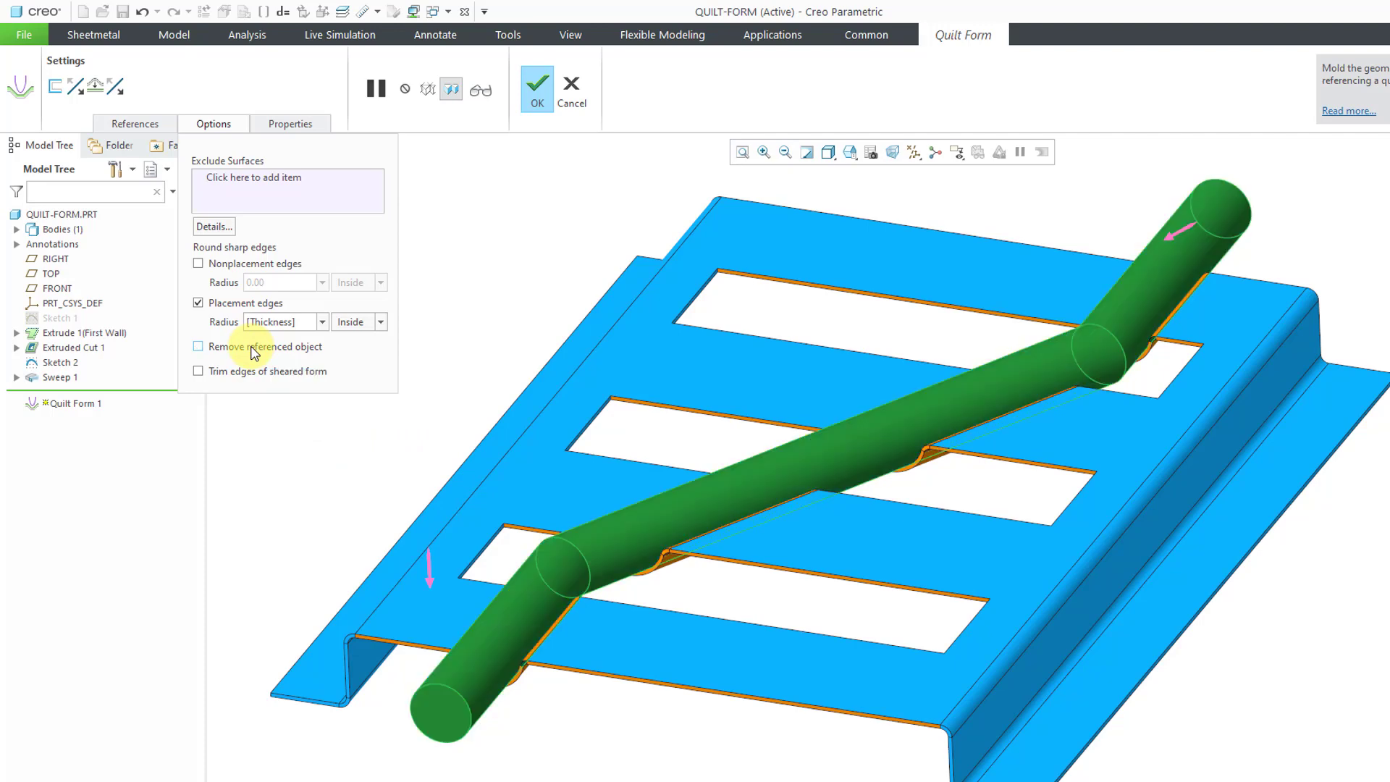
click(252, 348)
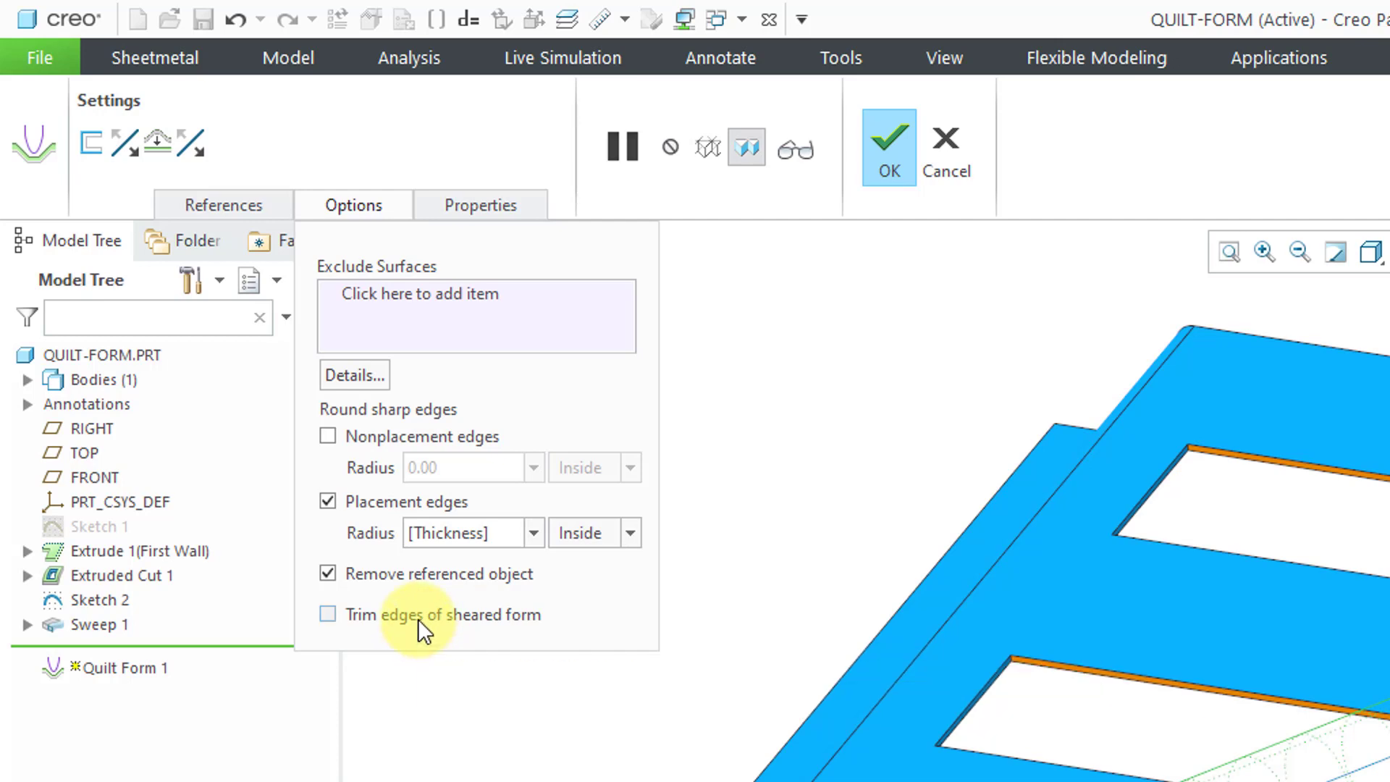
click(418, 619)
click(418, 618)
click(478, 216)
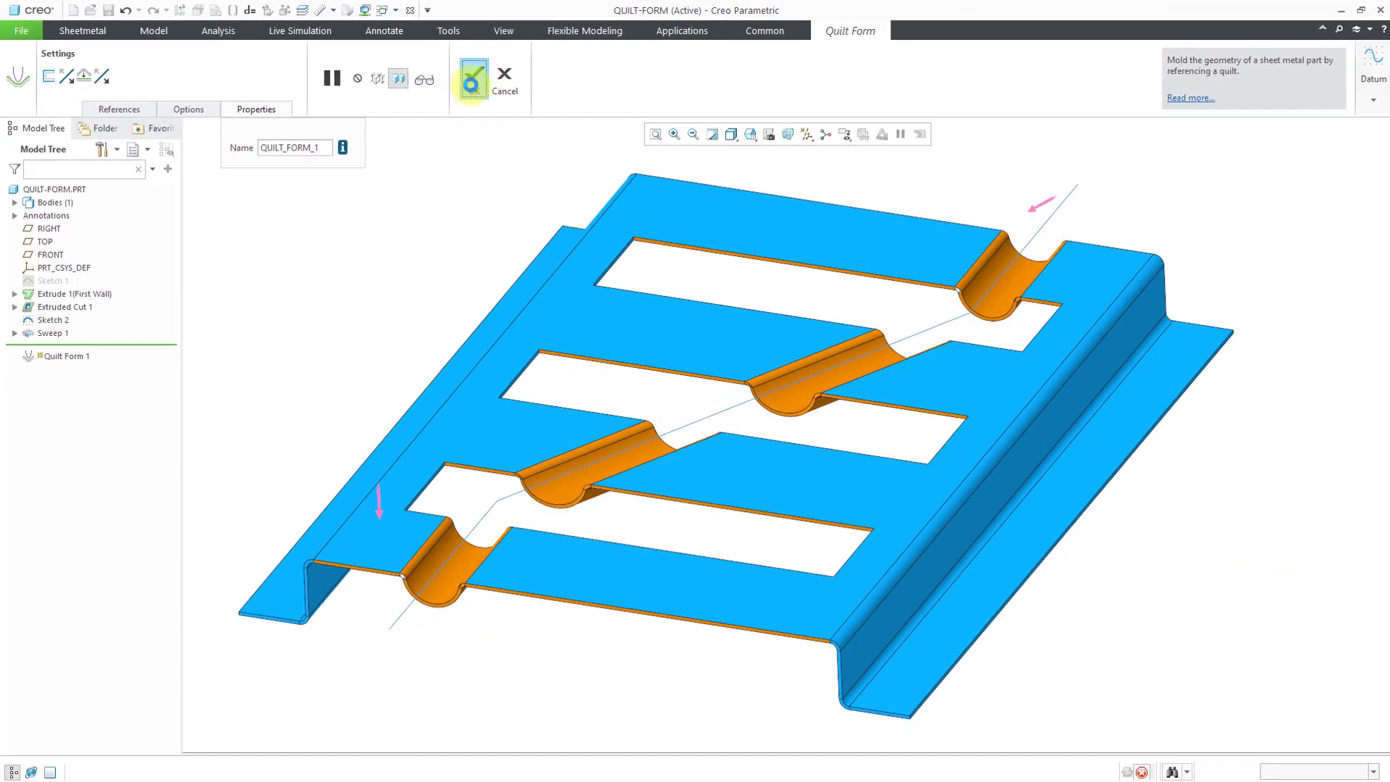
- Complete Quilt Form 1, leaving four rounded grooves punched across the slotted wall's crossbars
click(471, 81)
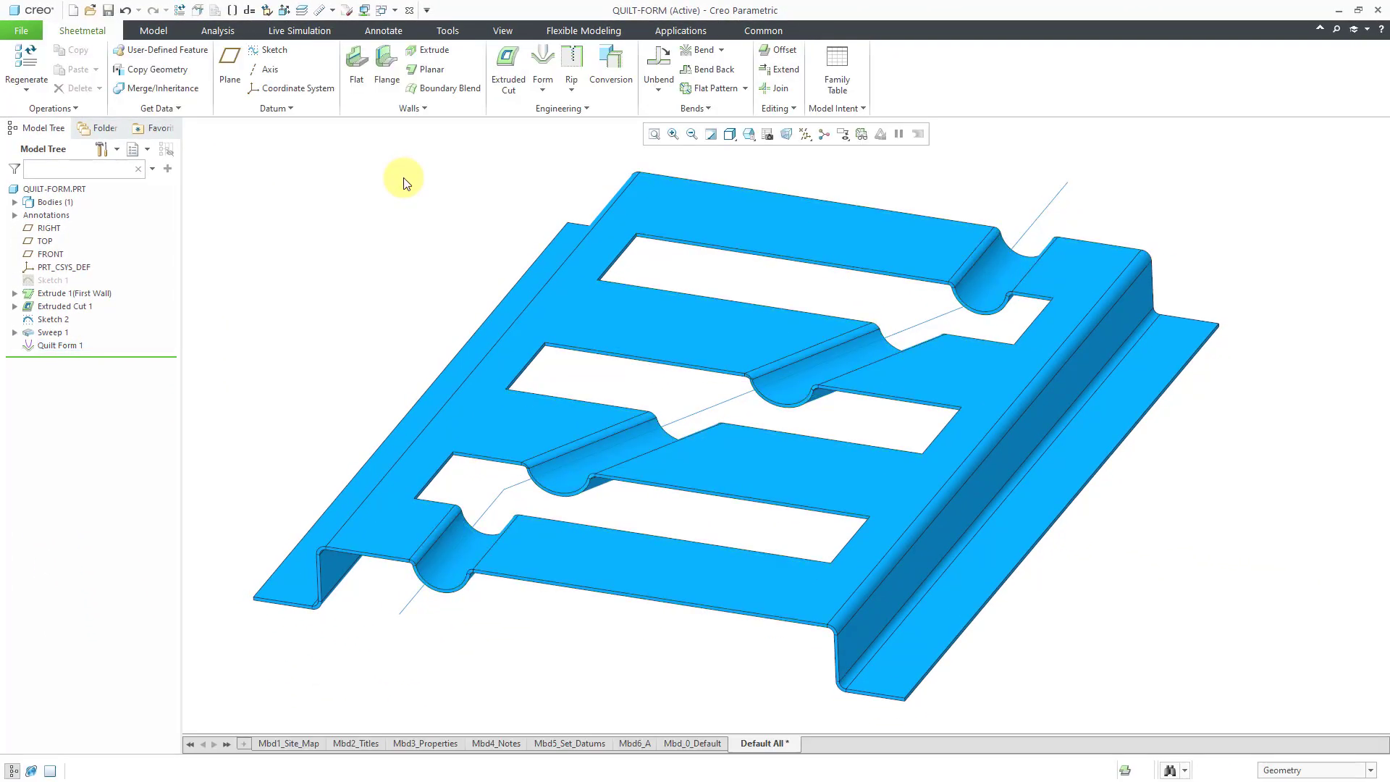